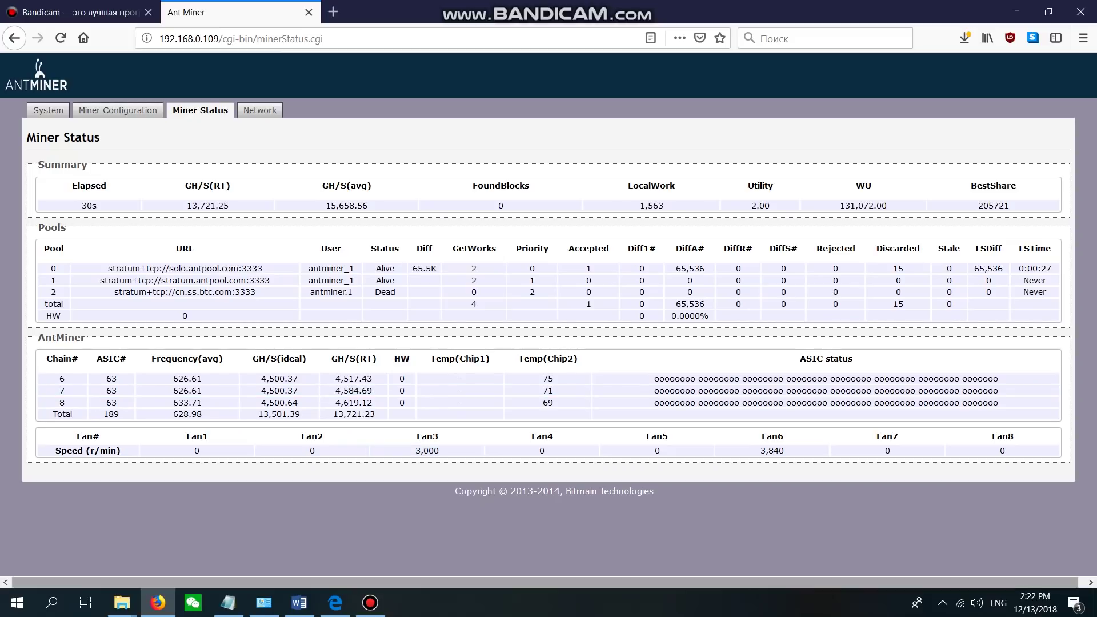
Go to the System > Upgrade page, which offers Keep settings and Flash new firmware.
mouse_move(334, 602)
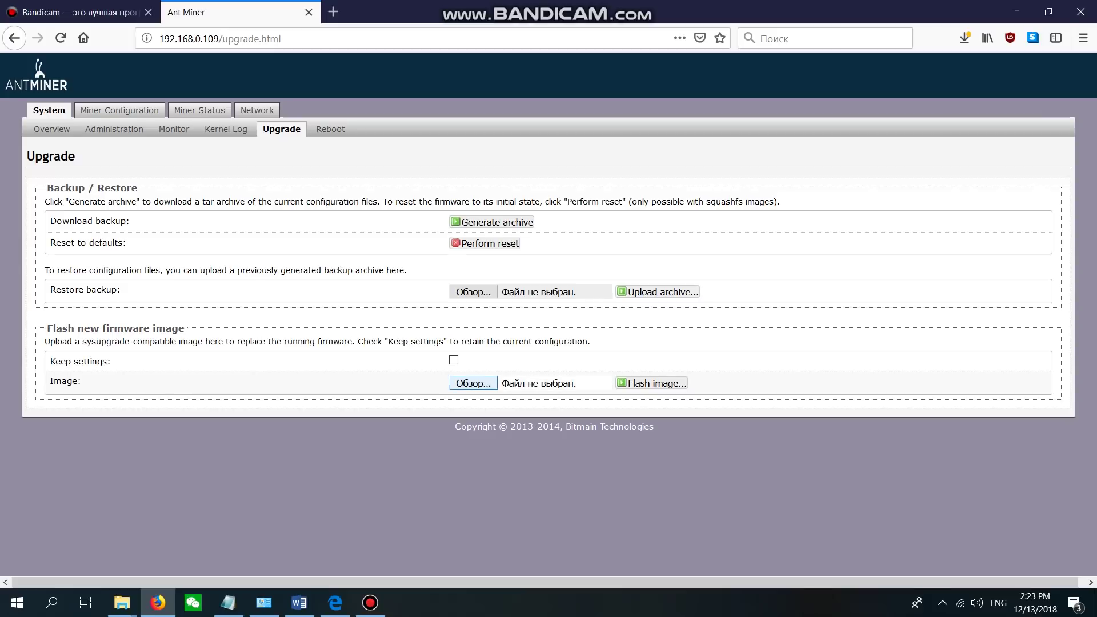
Flash Antminer-S9-xilinx-vnish-3.6.8-hanalmaz.tar.gz from Downloads > Telegram Desktop and confirm the replacement.
left_click(473, 383)
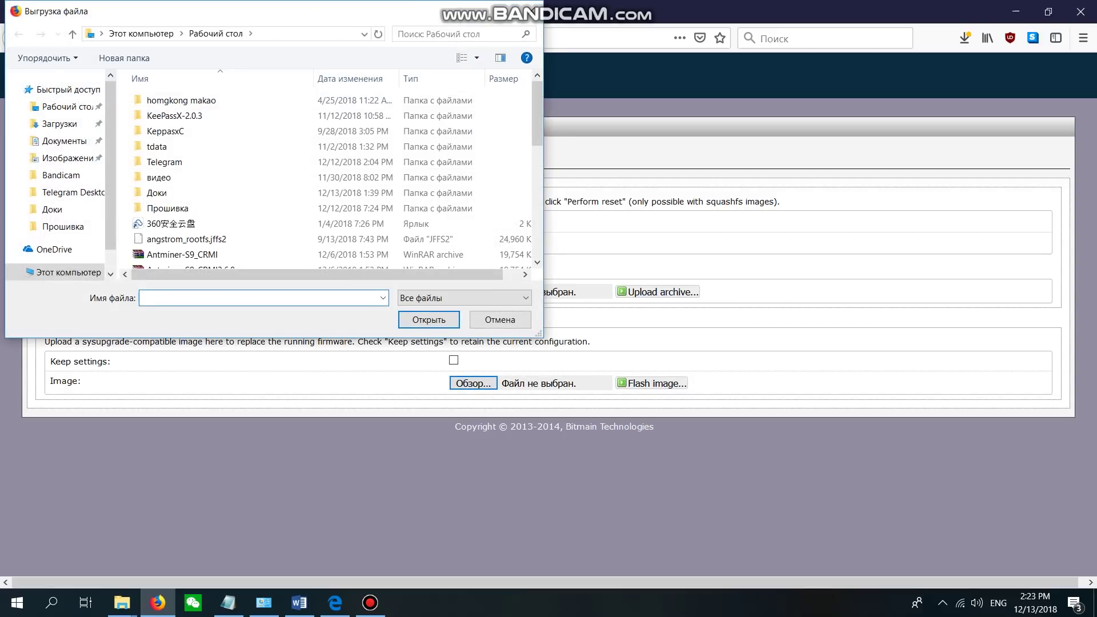
scroll(331, 172, "down", 3)
left_click(60, 123)
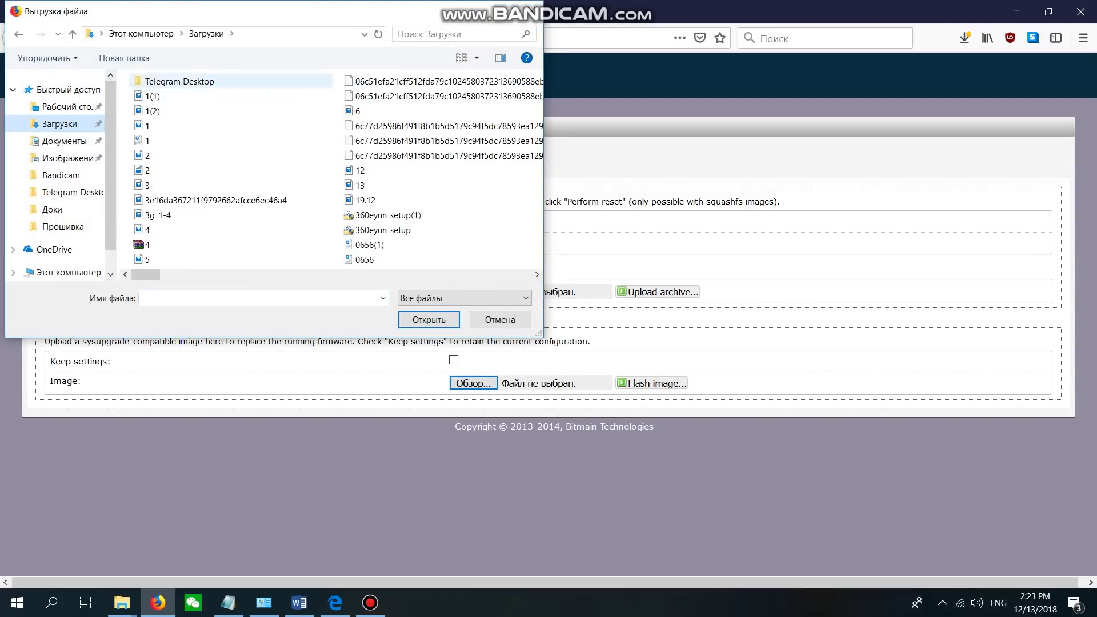
double_click(179, 81)
double_click(274, 199)
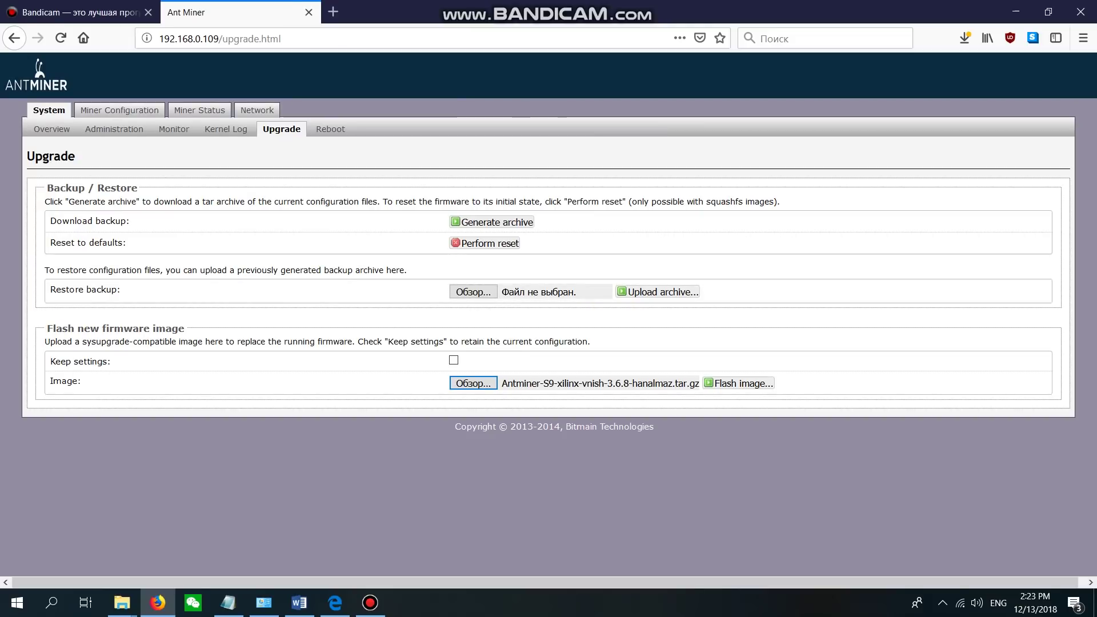
left_click(738, 382)
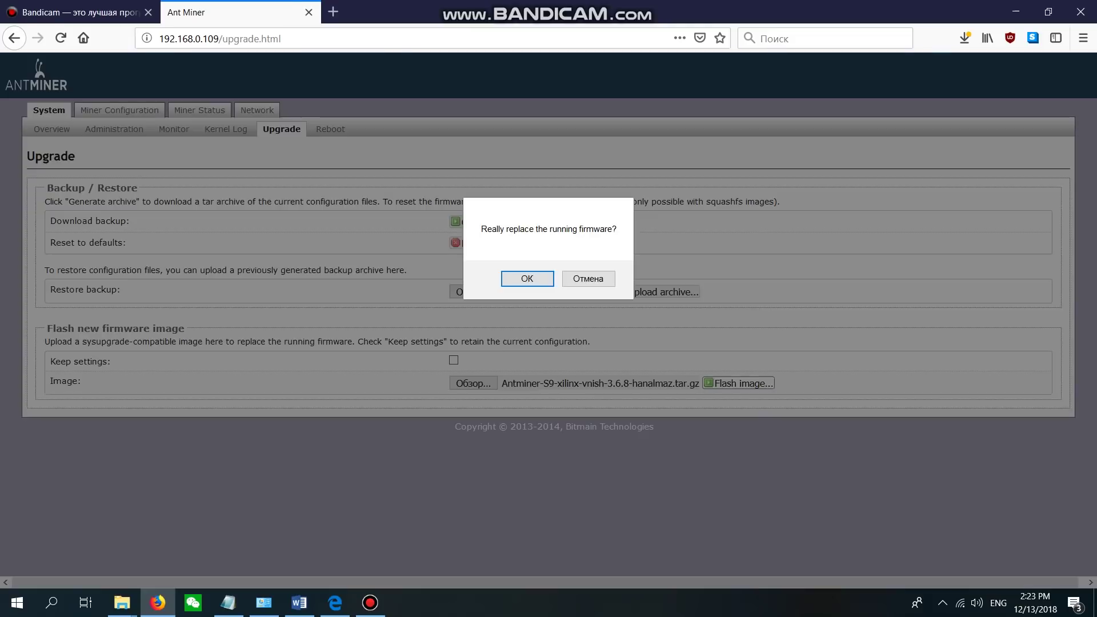
left_click(521, 276)
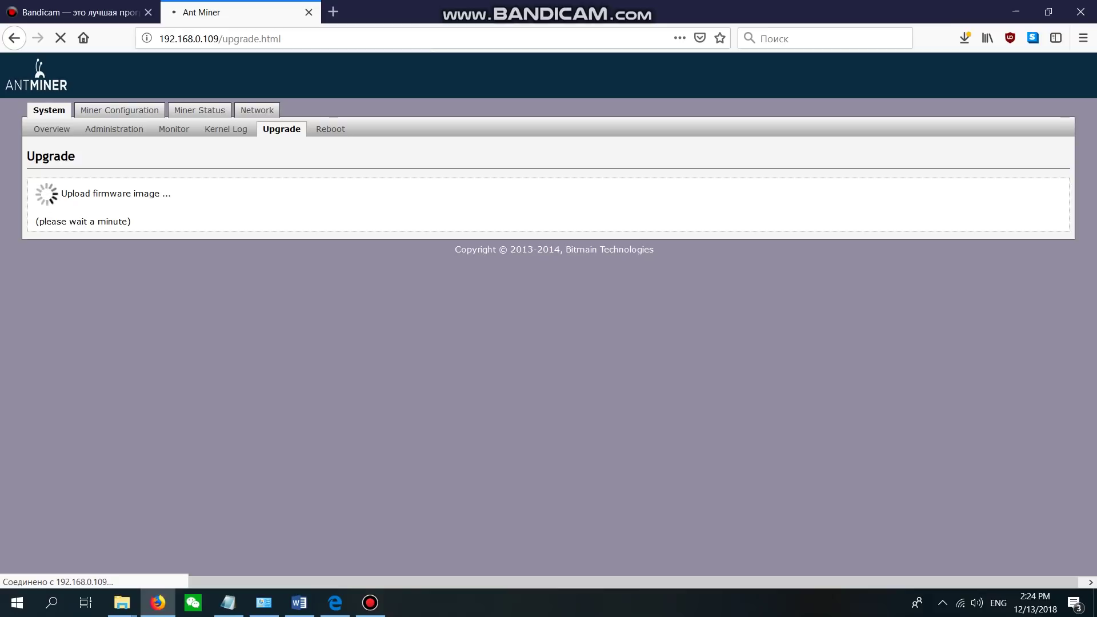
left_click(220, 38)
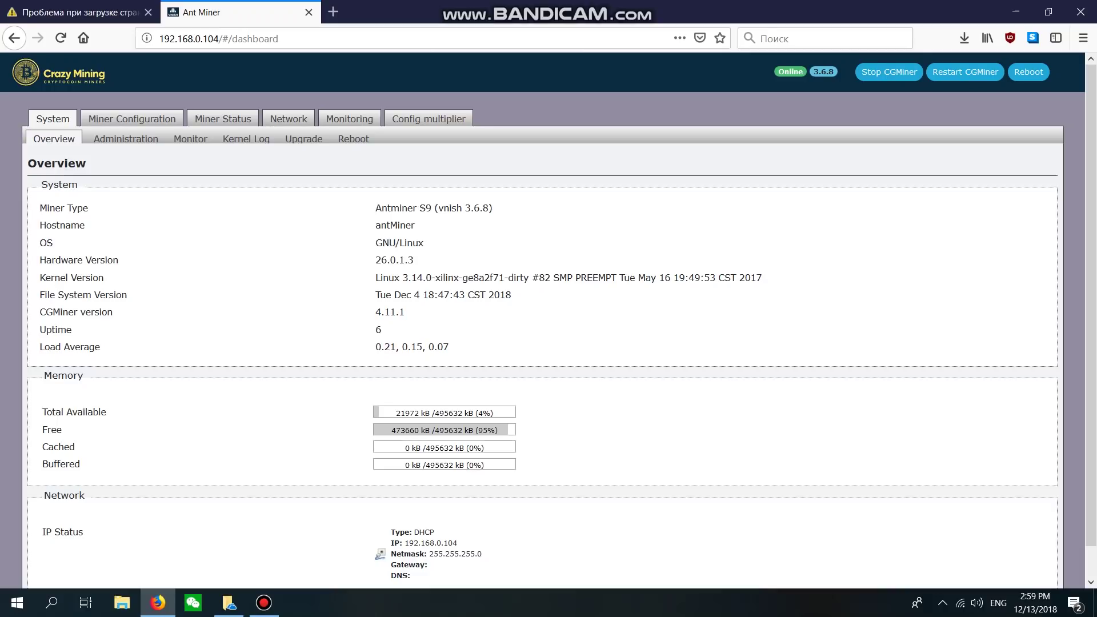
Save the Miner Configuration General Settings without changes.
left_click(132, 118)
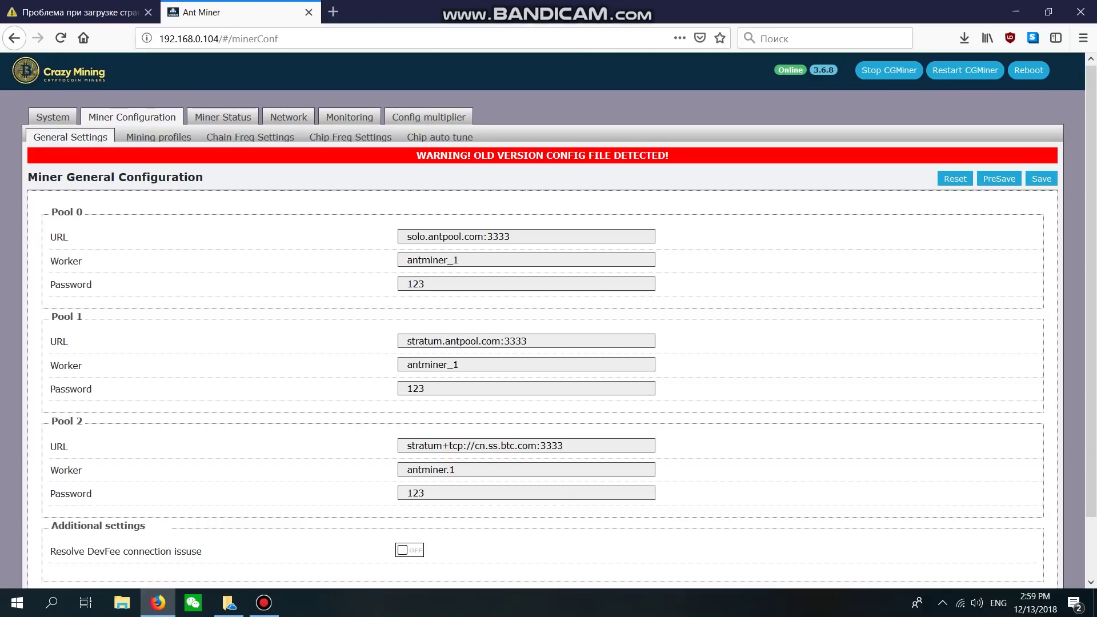
scroll(548, 320, "down", 2)
left_click(1041, 556)
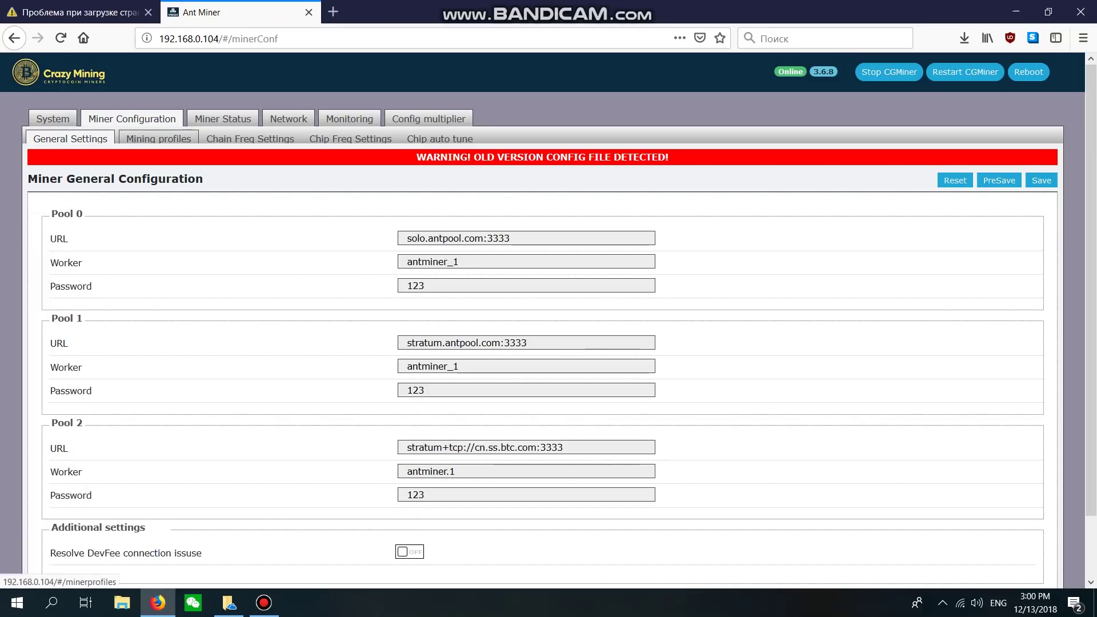
Go to the Mining profiles sub-tab and expand its Preset dropdown.
left_click(159, 138)
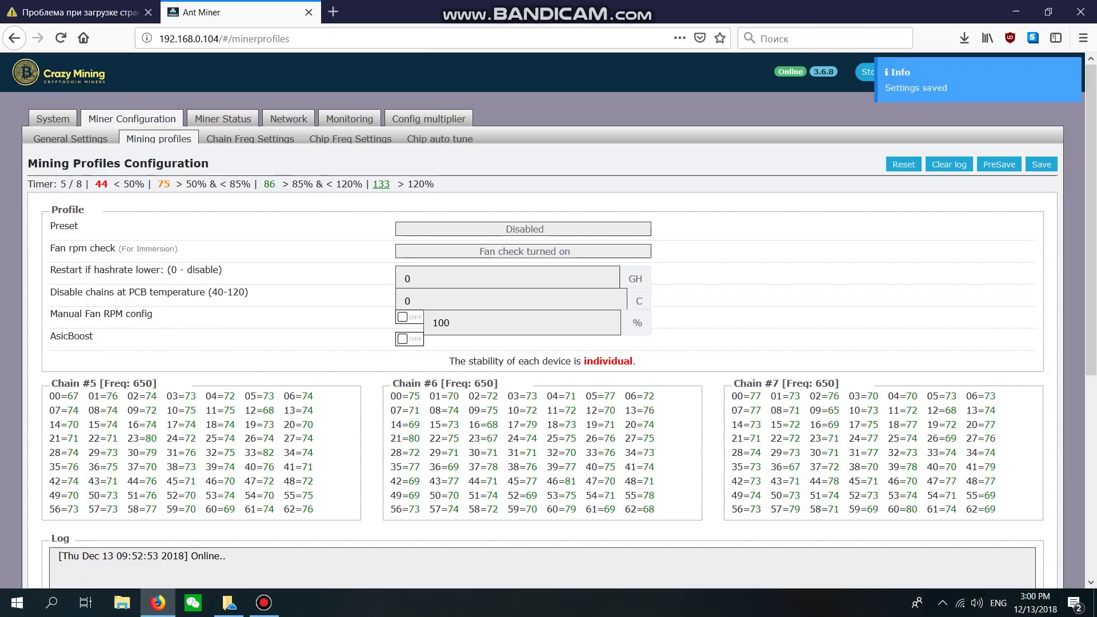
key("alt+Tab")
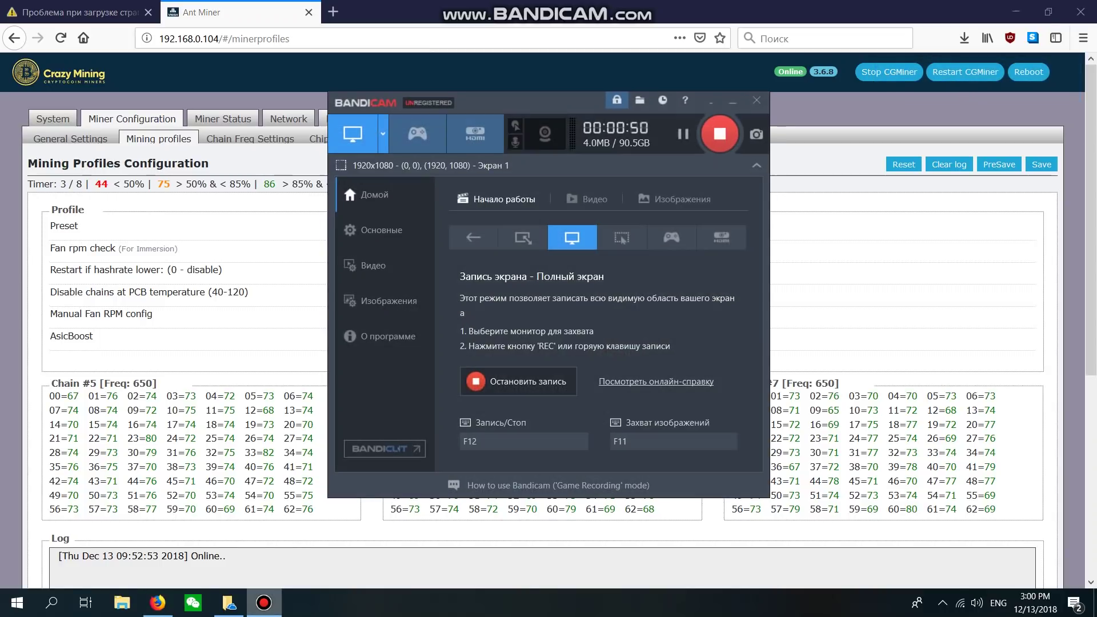
key("alt+Tab")
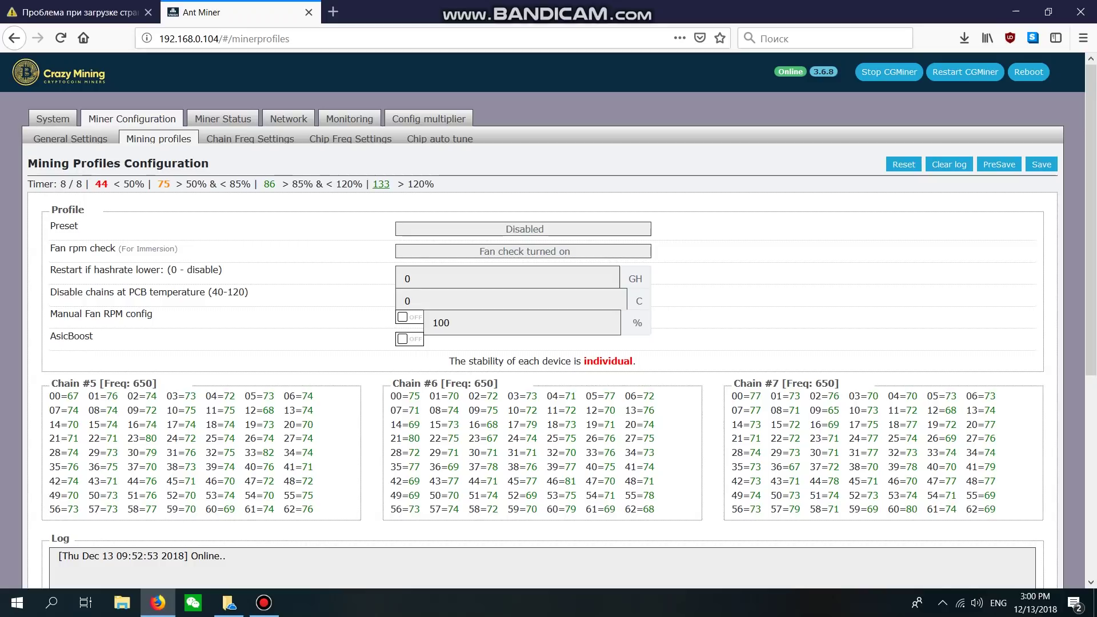
left_click(524, 228)
Choose the For 1800 Watt [~16.5TH] mining preset.
key("Down")
key("Down")
key("Down")
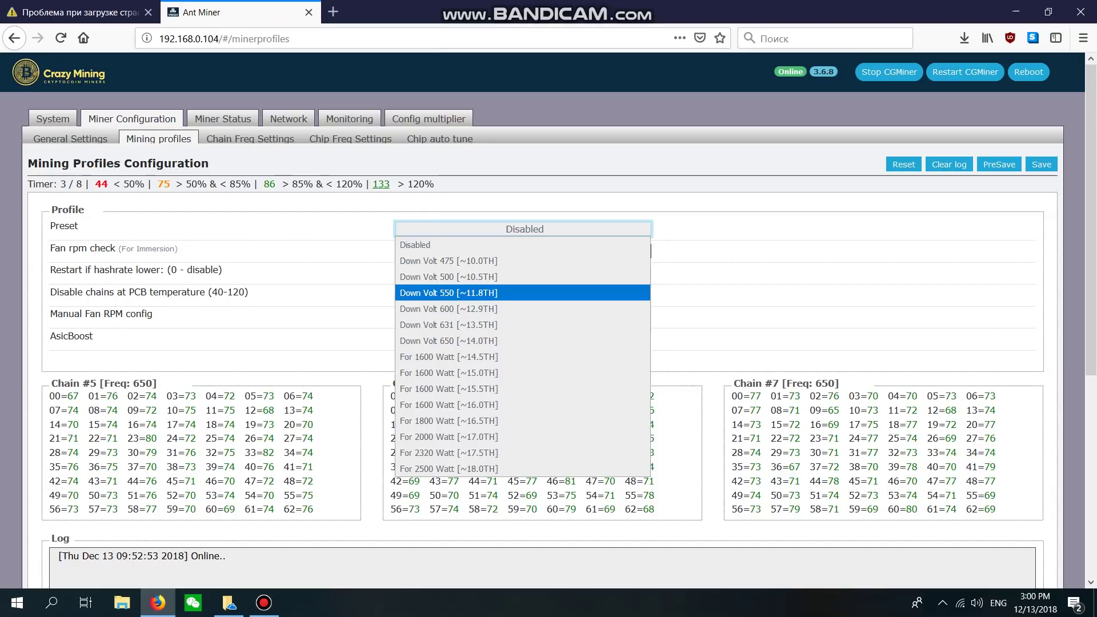
key("Down")
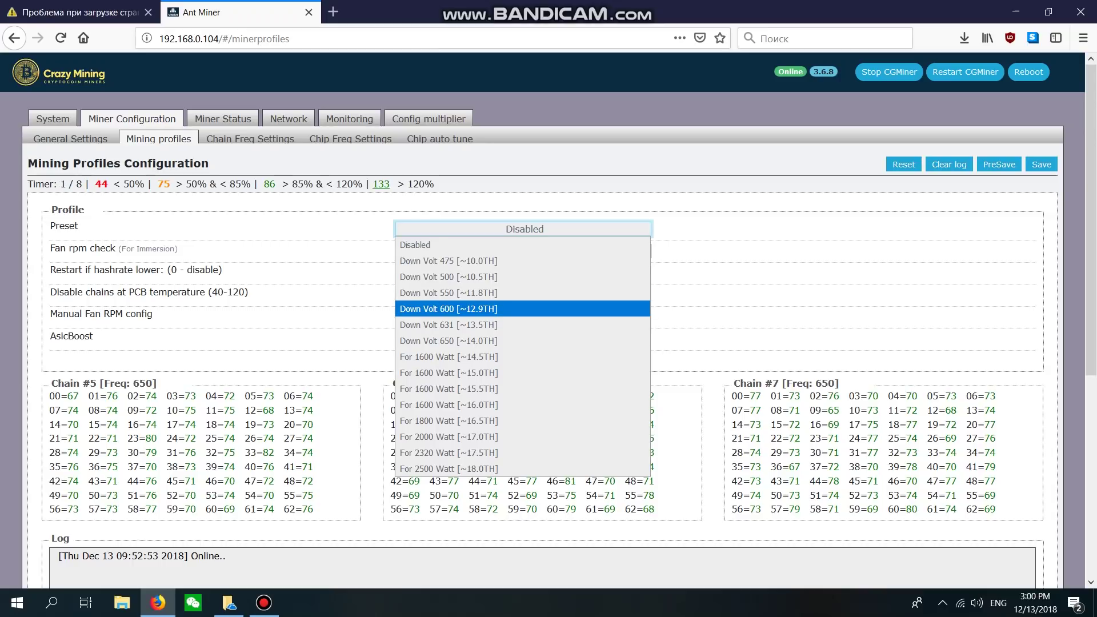
key("Down")
key("Down")
key("Down")
key("Down")
key("Down")
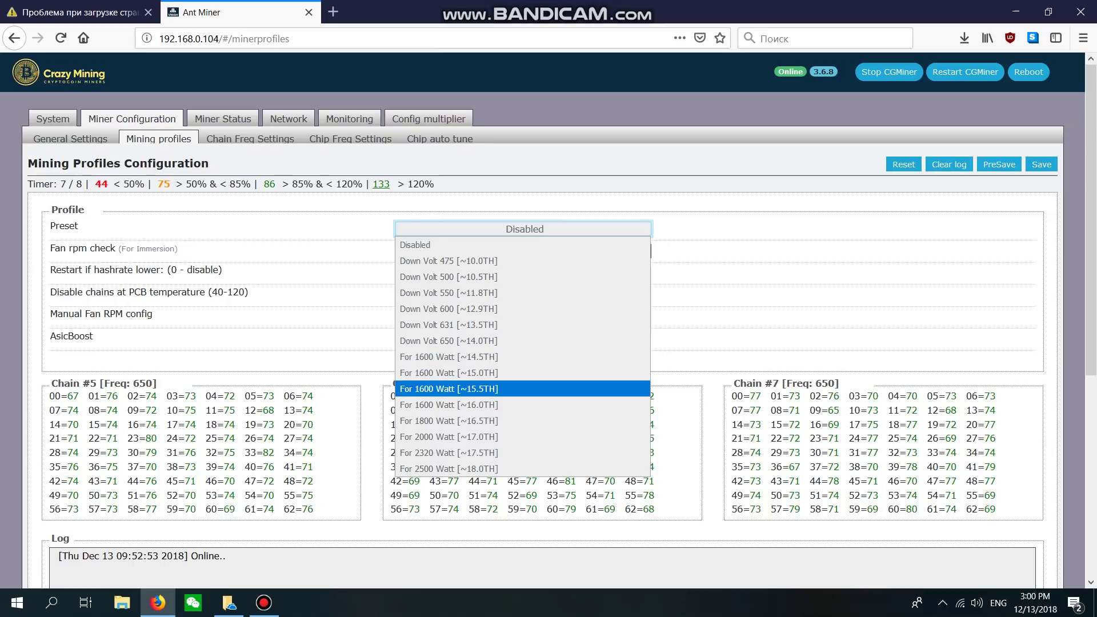
key("Down")
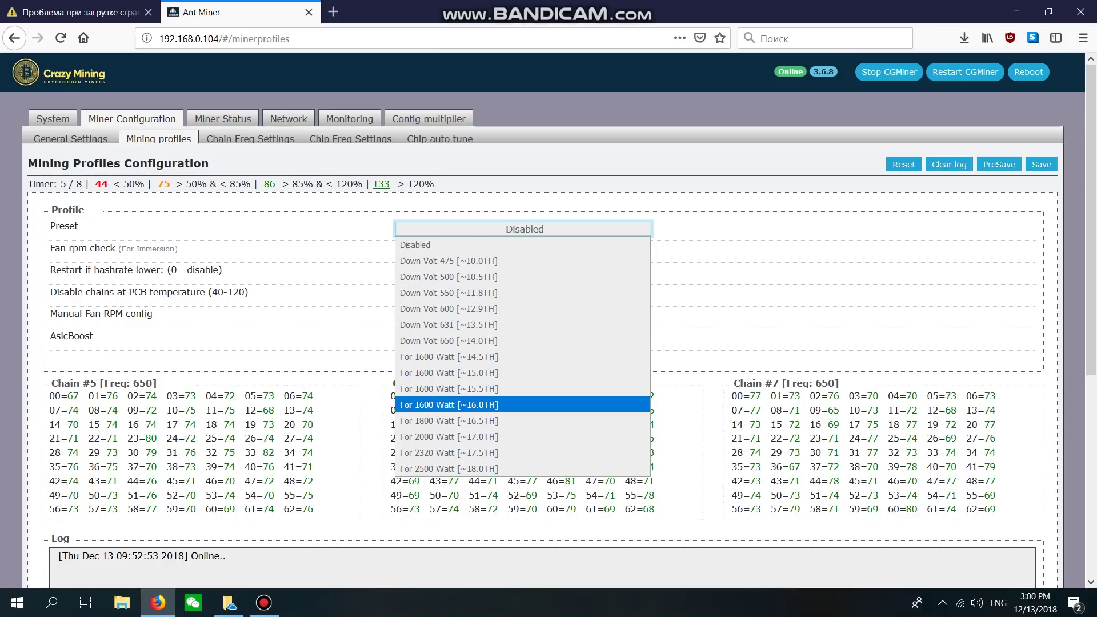
key("Down")
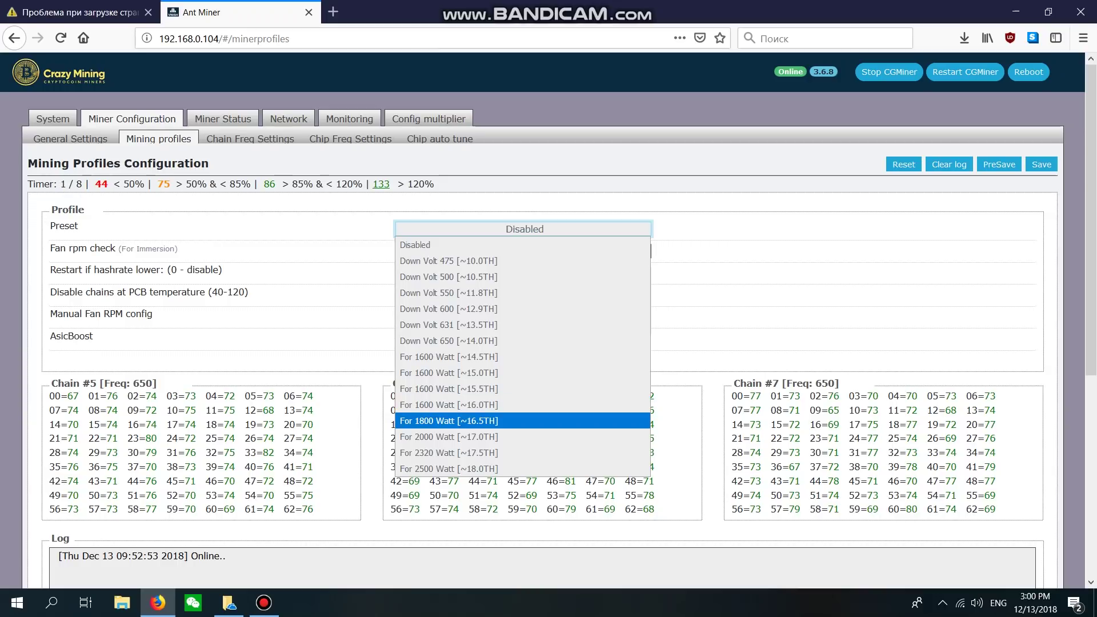
key("Return")
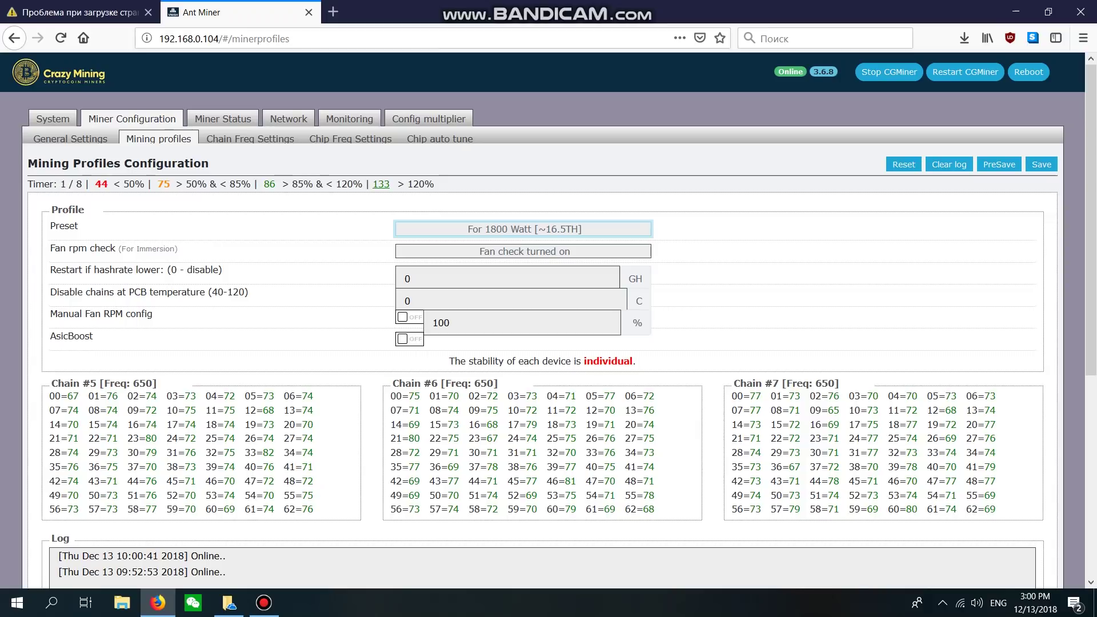
Switch AsicBoost to ON and save the mining profile.
left_click(409, 339)
scroll(409, 339, "down", 1)
scroll(548, 320, "down", 5)
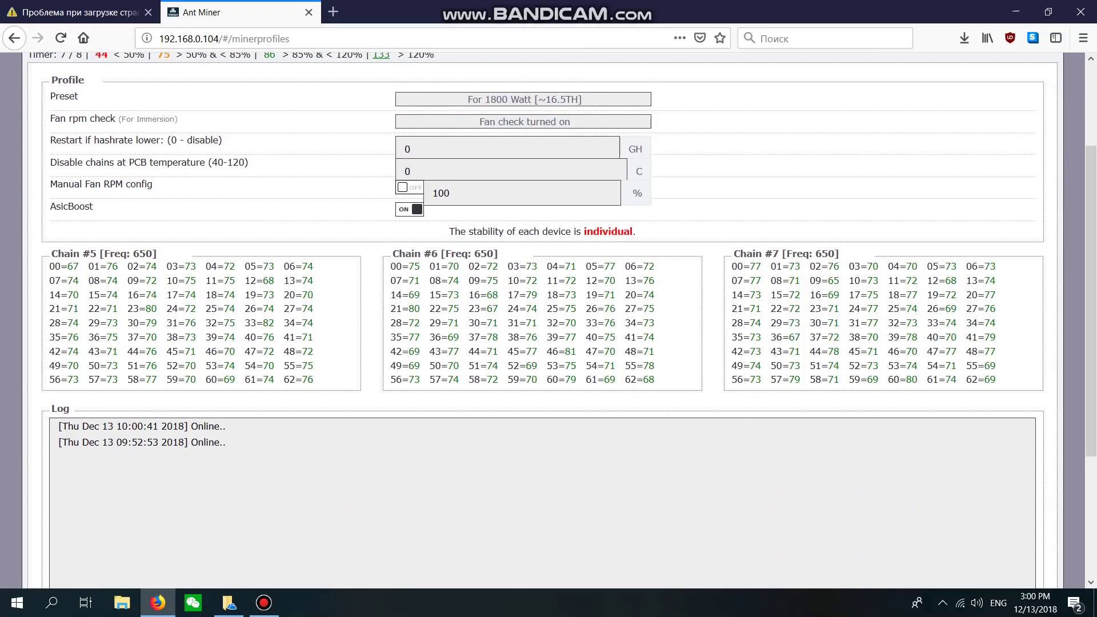
scroll(548, 320, "up", 3)
scroll(549, 320, "down", 3)
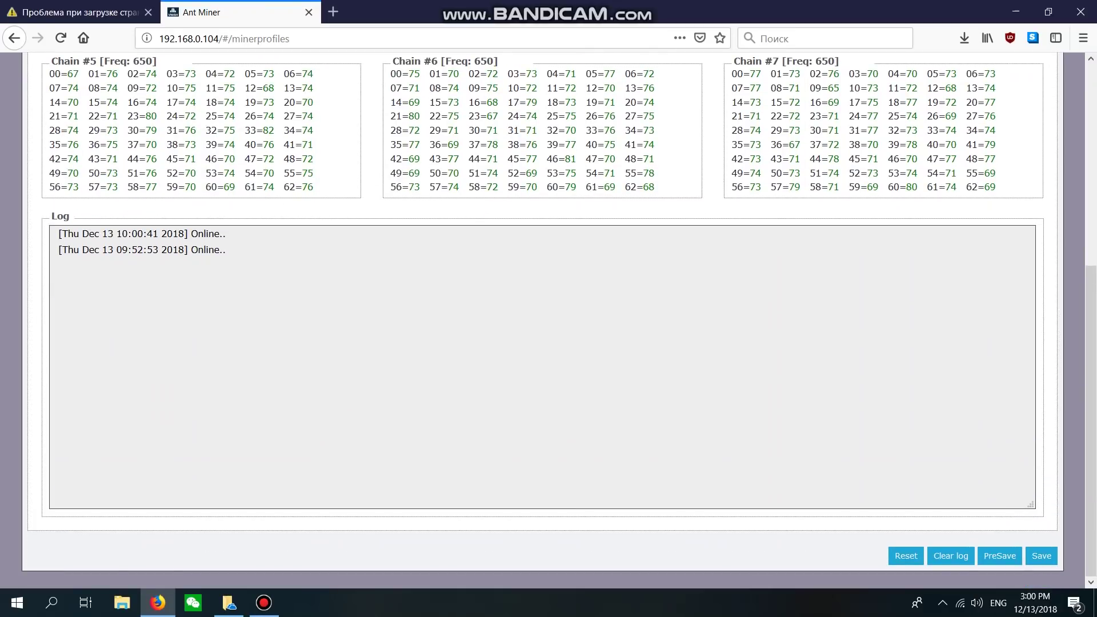
left_click(1040, 555)
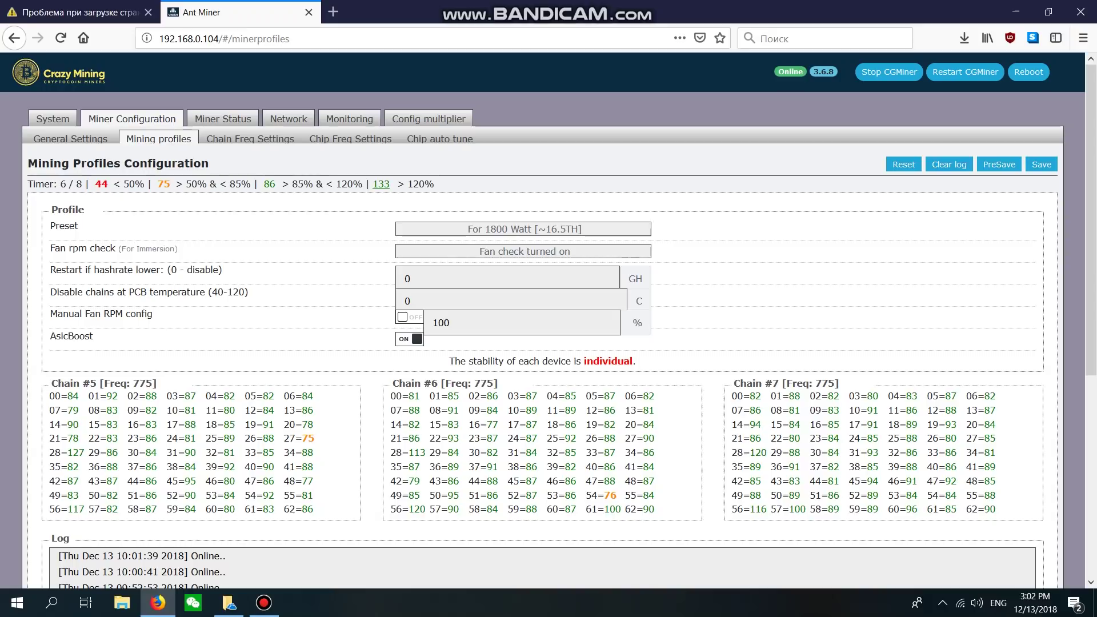
Scroll the Mining profiles page to verify all three chains at 775 and the new STAGE1 log entry.
scroll(548, 319, "down", 1)
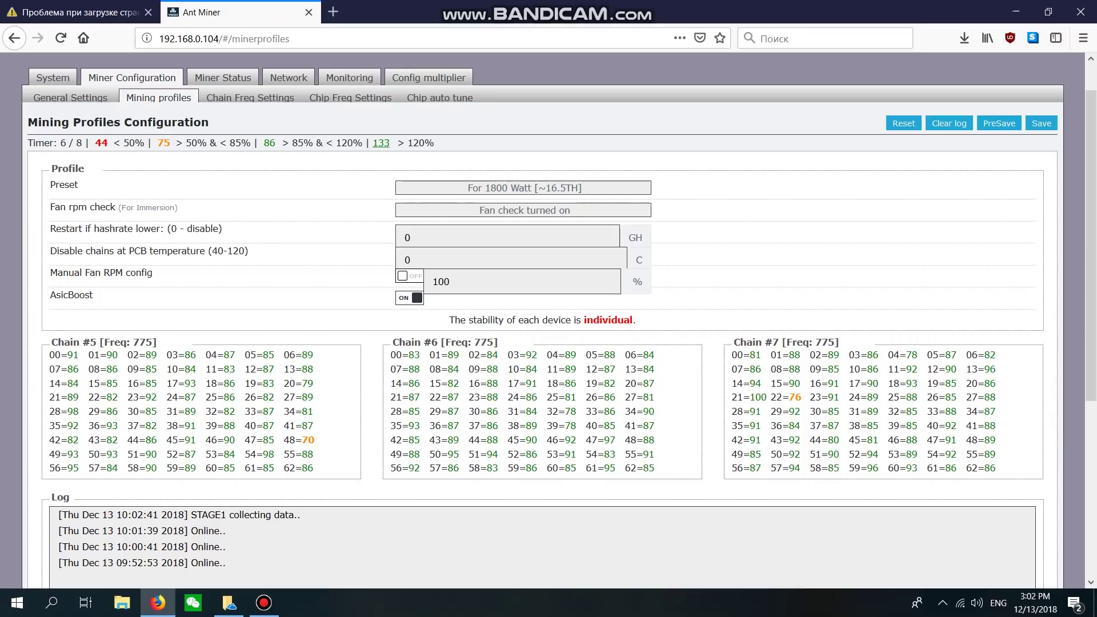
scroll(548, 320, "down", 2)
scroll(549, 320, "up", 3)
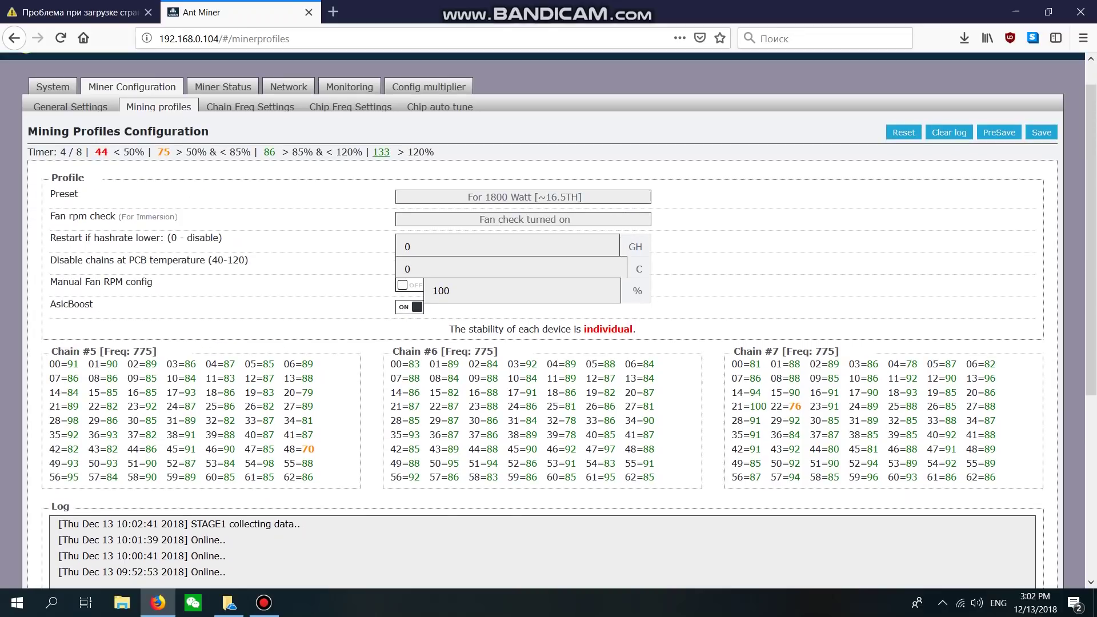
left_click(440, 106)
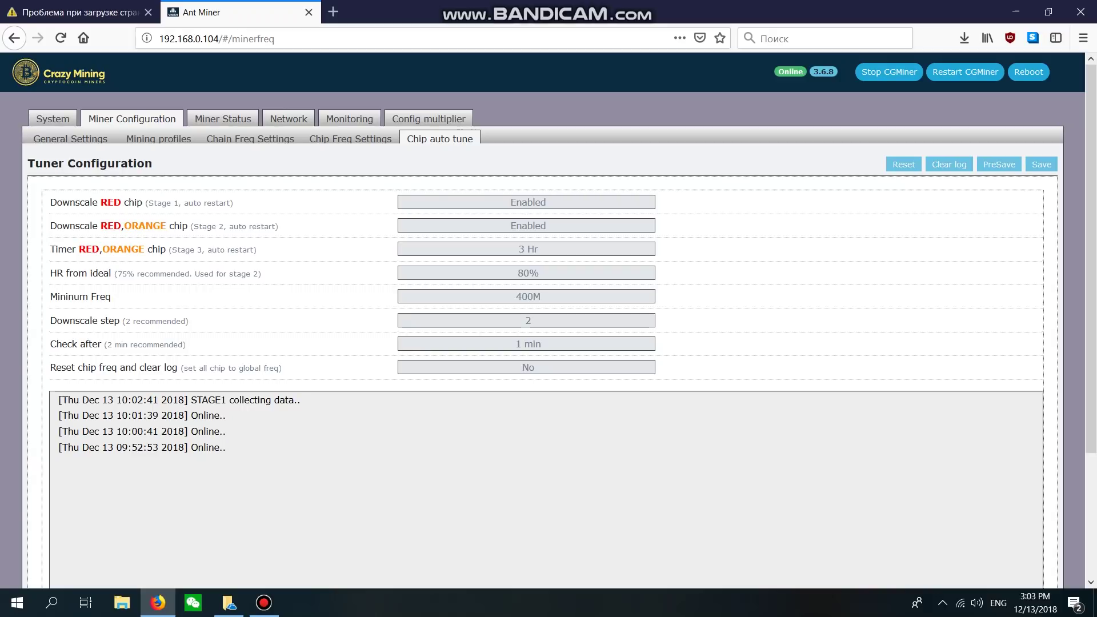
left_click(158, 138)
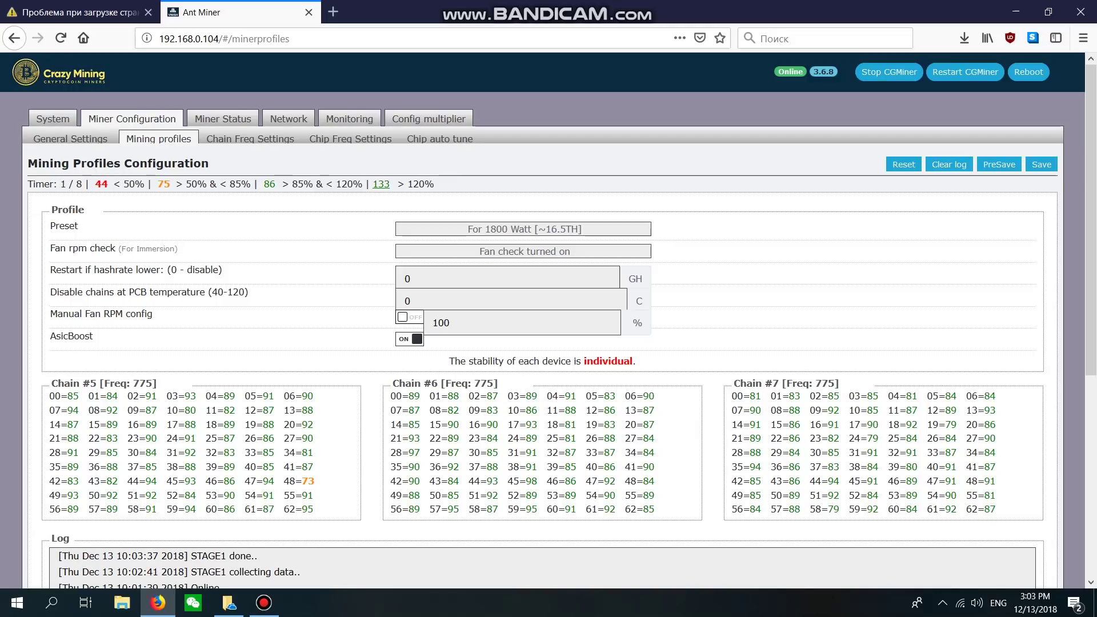
View Miner Status to confirm about 16,600 GH/s with all three chains at 775.
left_click(223, 118)
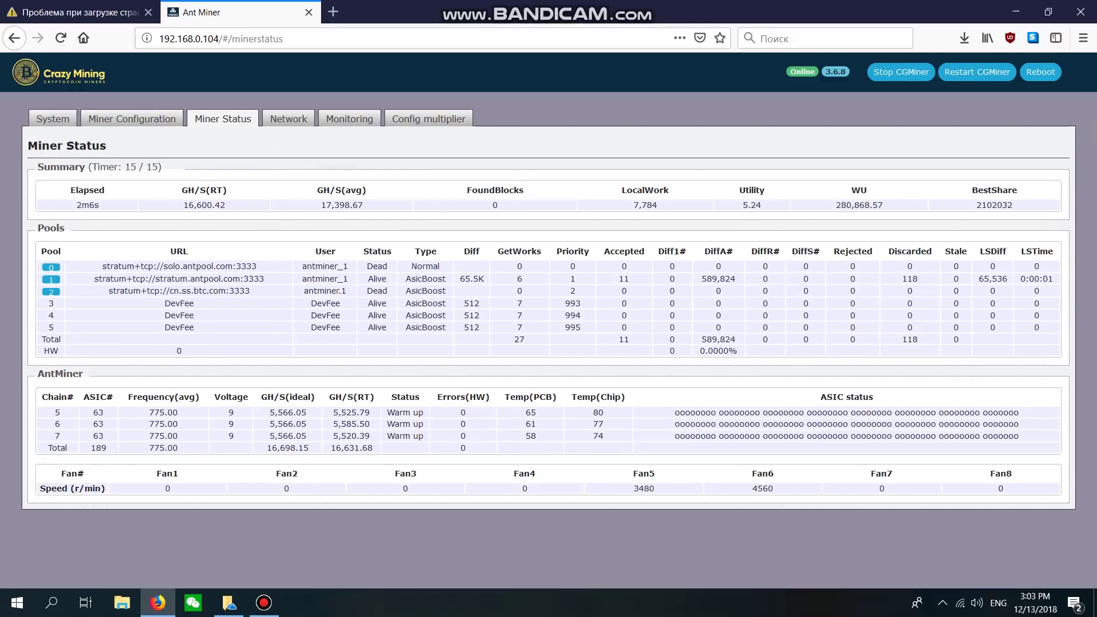